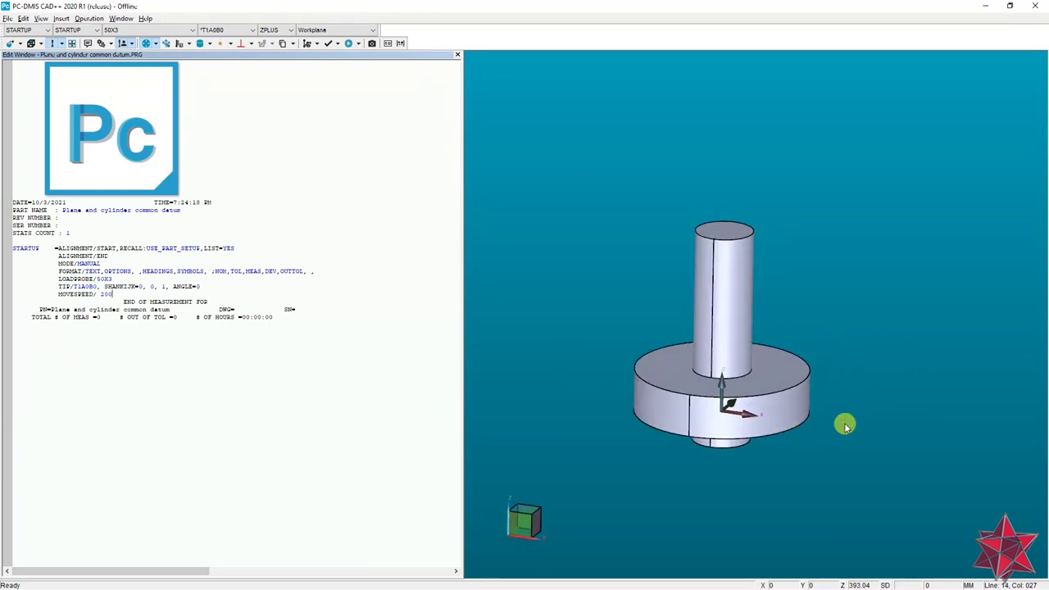
Step: Open the Set ClearanceCube settings from Edit > Preferences
right_click_drag(828, 403, 801, 415, "ctrl")
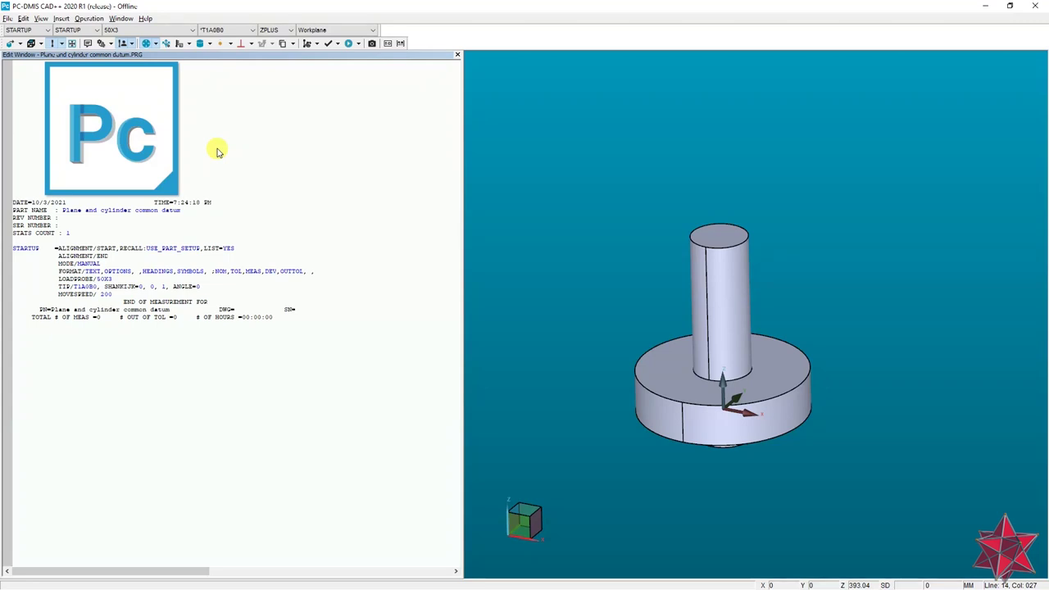
left_click(23, 18)
mouse_move(33, 32)
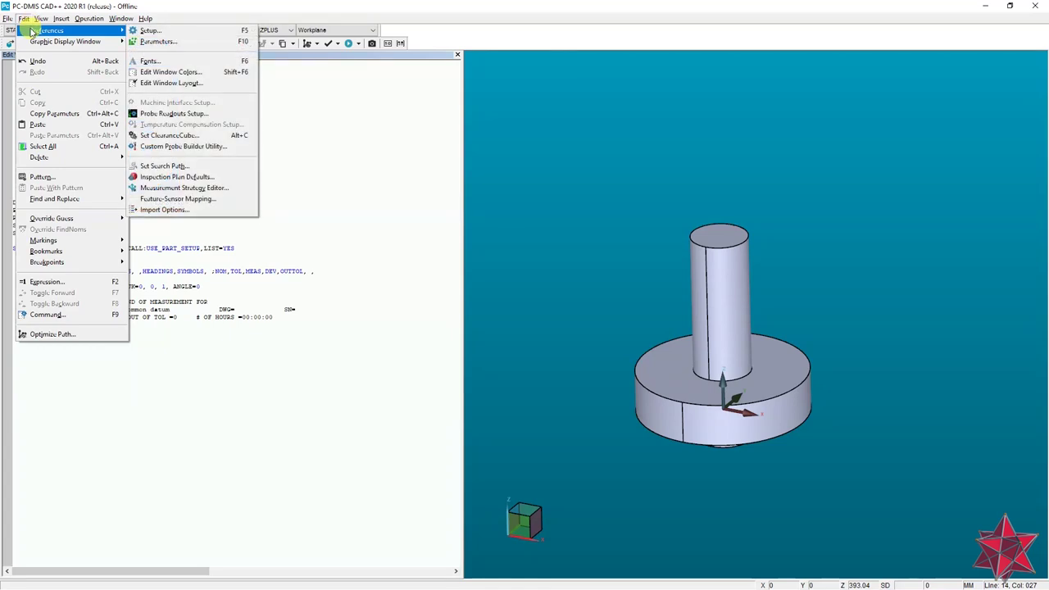
left_click(196, 137)
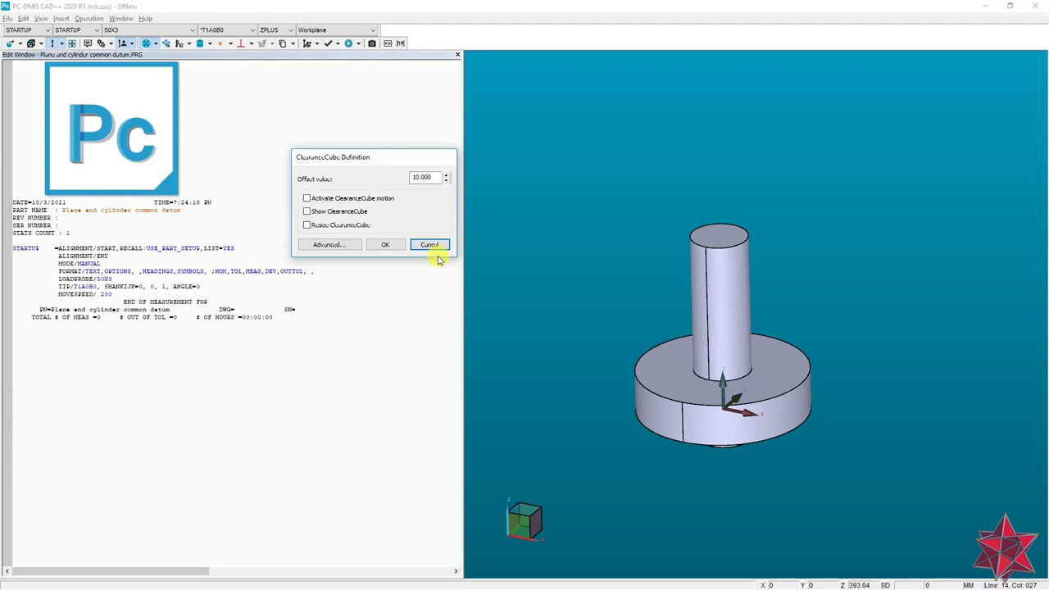
left_click_drag(342, 155, 342, 167)
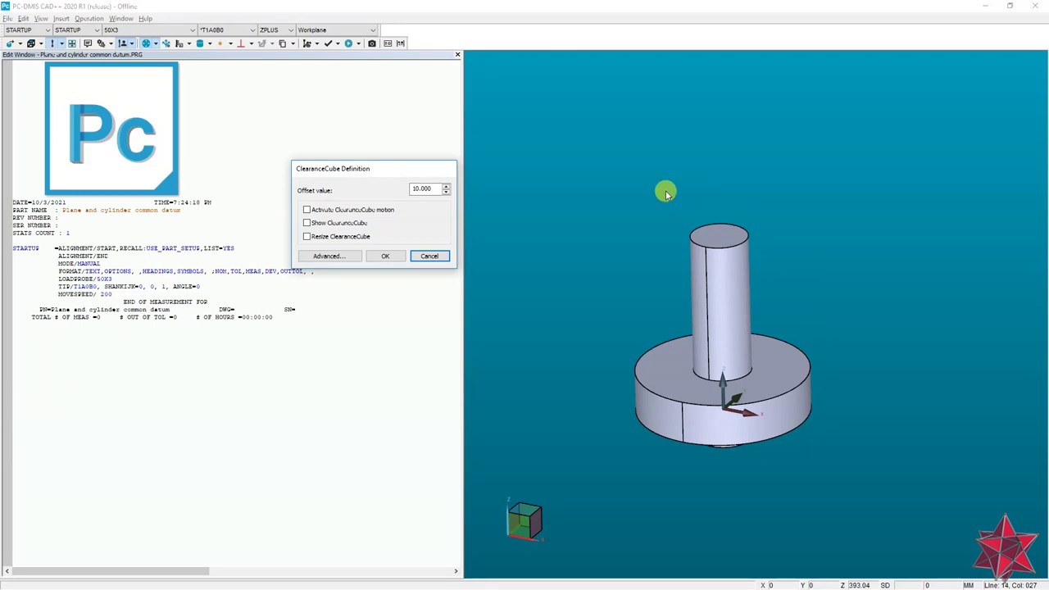
Step: Activate ClearanceCube motion at the 10.000 offset, checking the preview and advanced options, and confirm
left_click(310, 224)
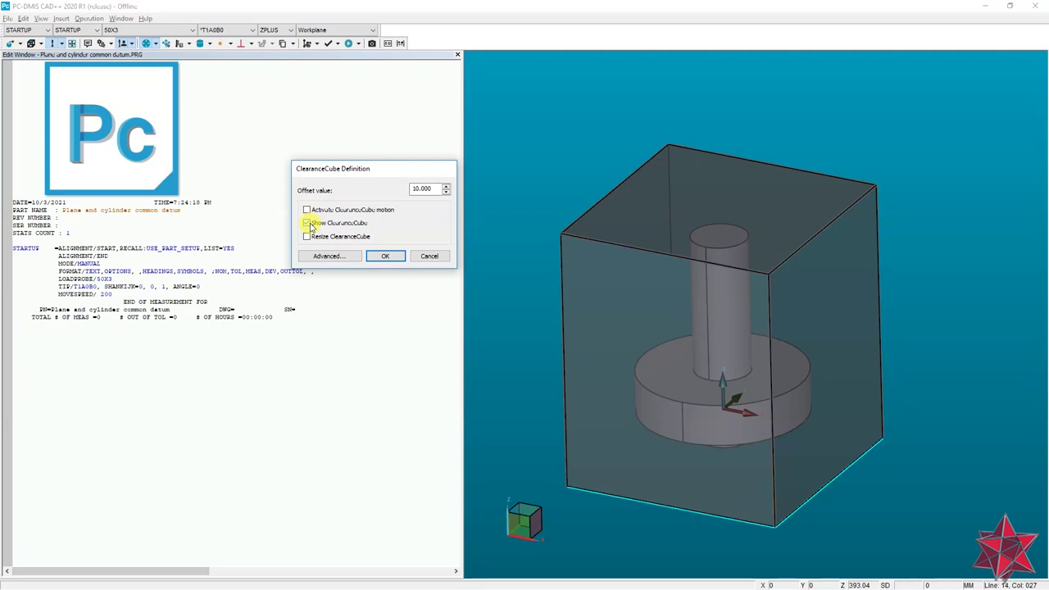
left_click(308, 224)
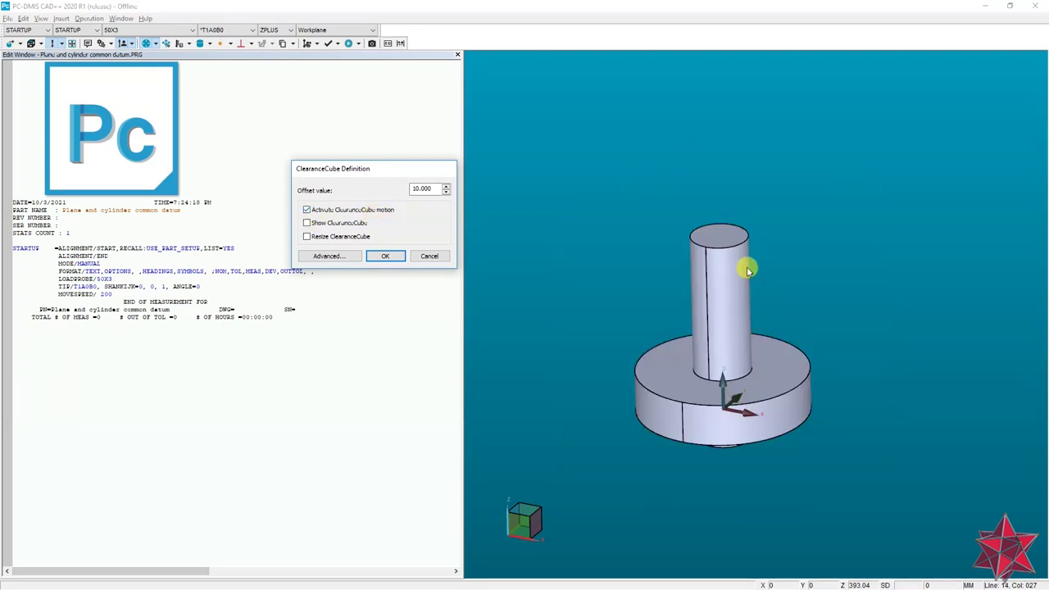
right_click_drag(771, 274, 785, 242)
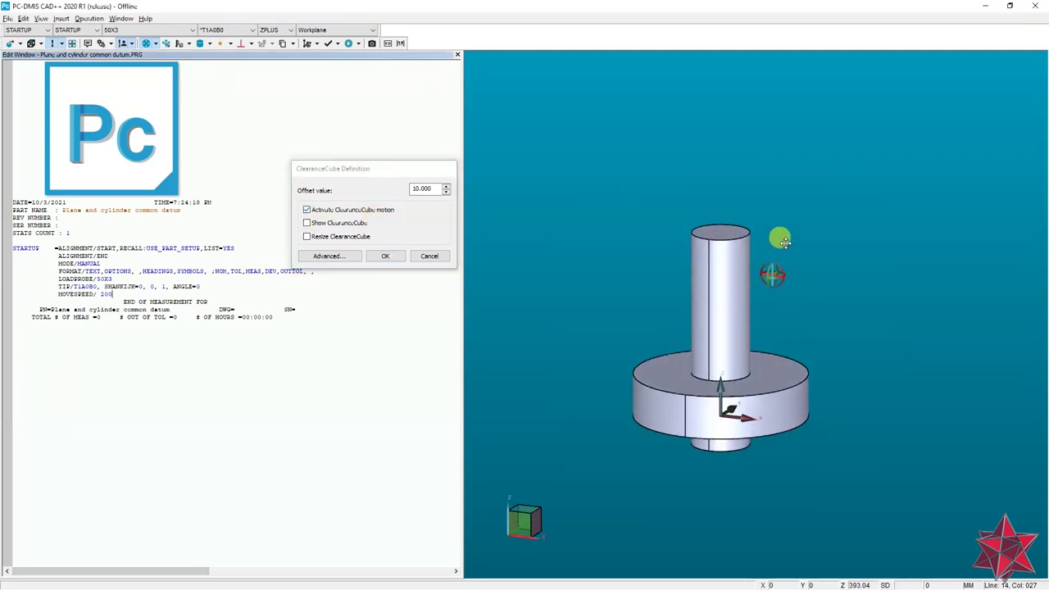
left_click(323, 258)
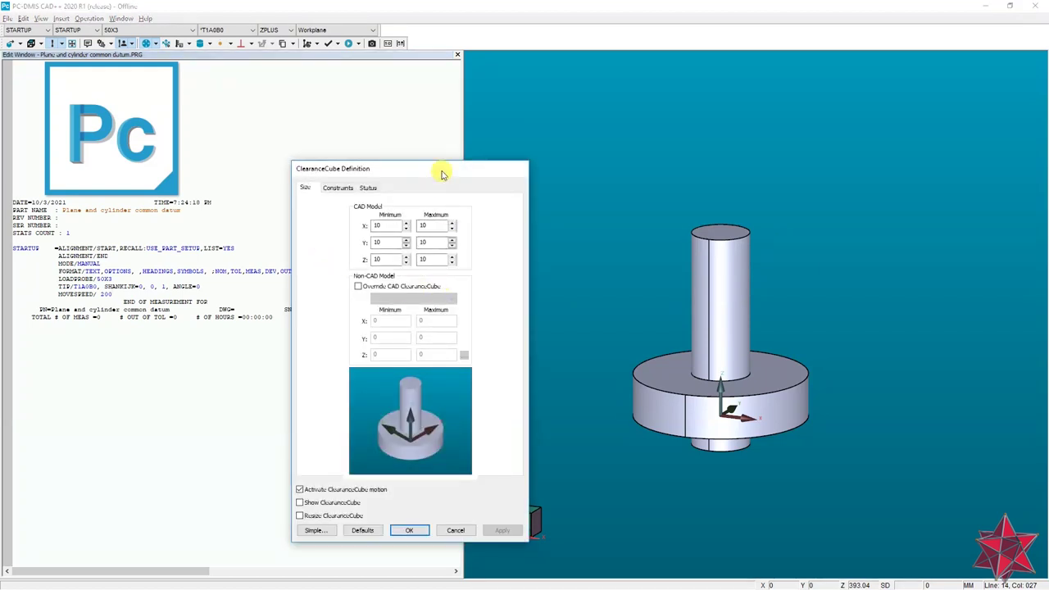
left_click_drag(435, 171, 462, 91)
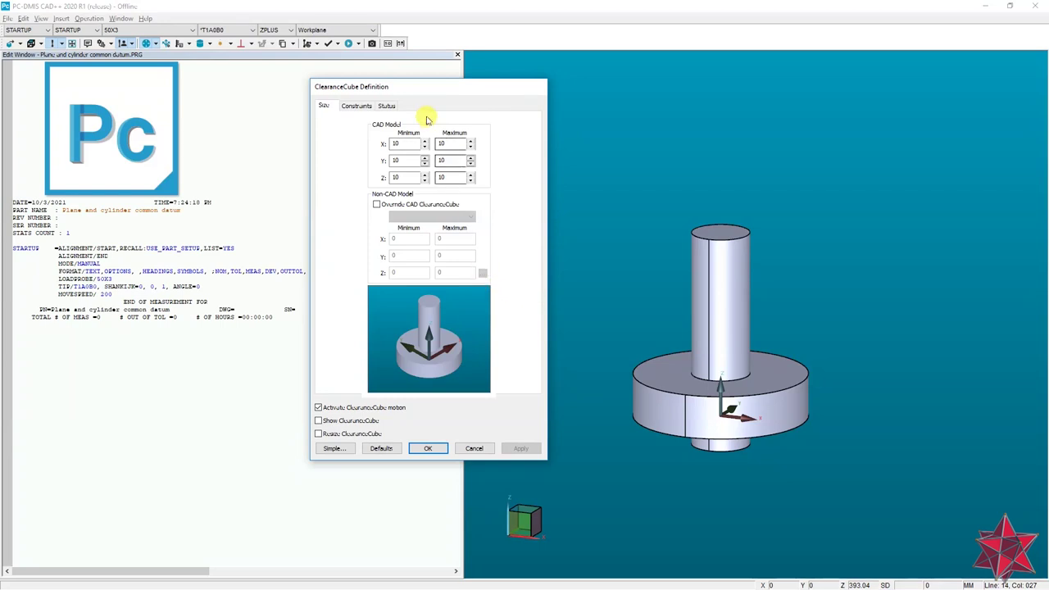
left_click(334, 449)
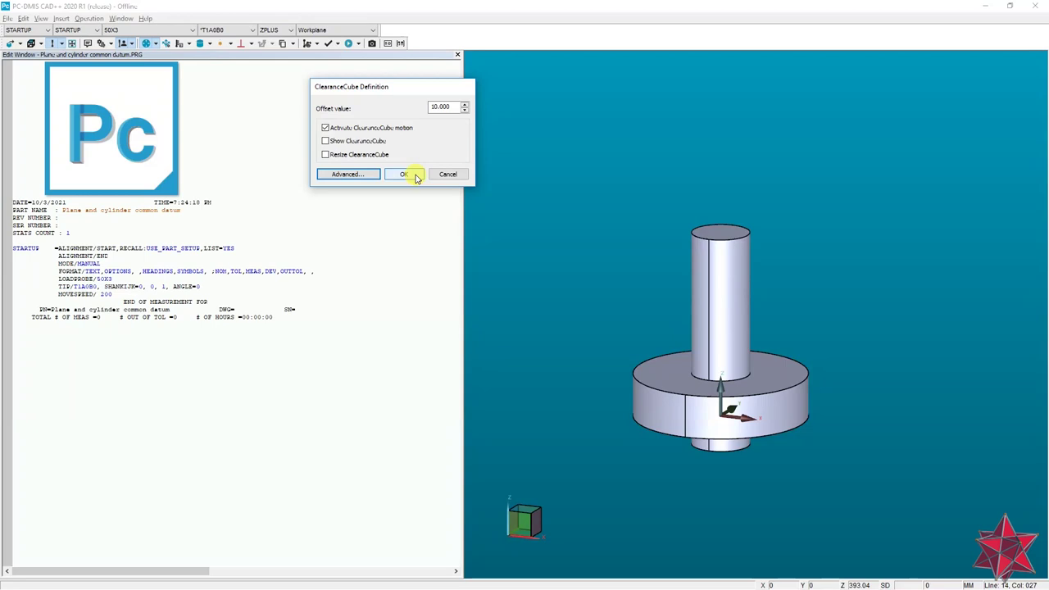
left_click(406, 175)
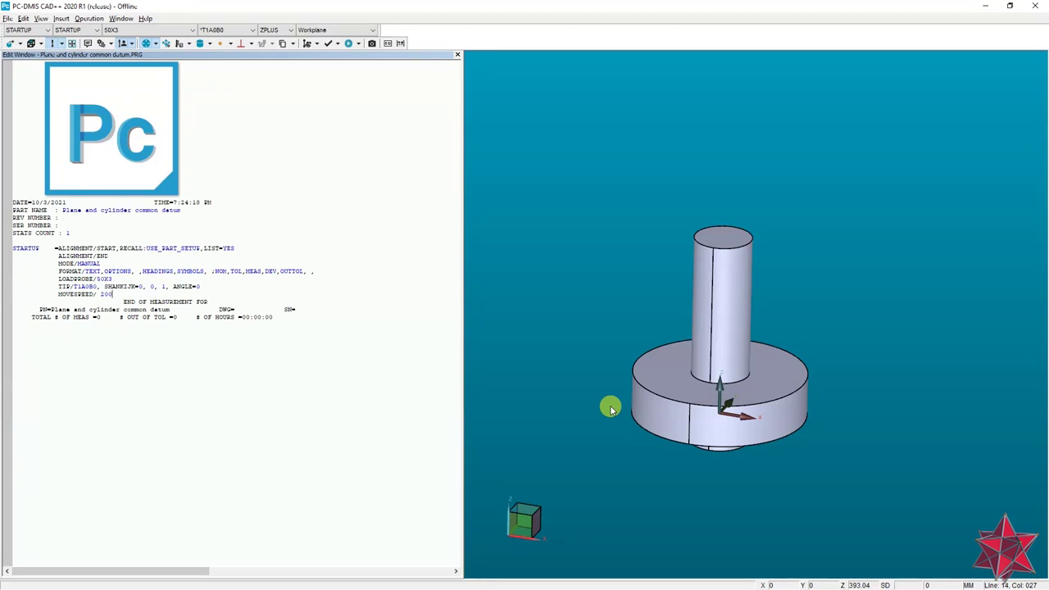
Step: Insert auto plane PLN1 on the flange top using the Baseline_Touch Trigger Plane Circle strategy
left_click(787, 377)
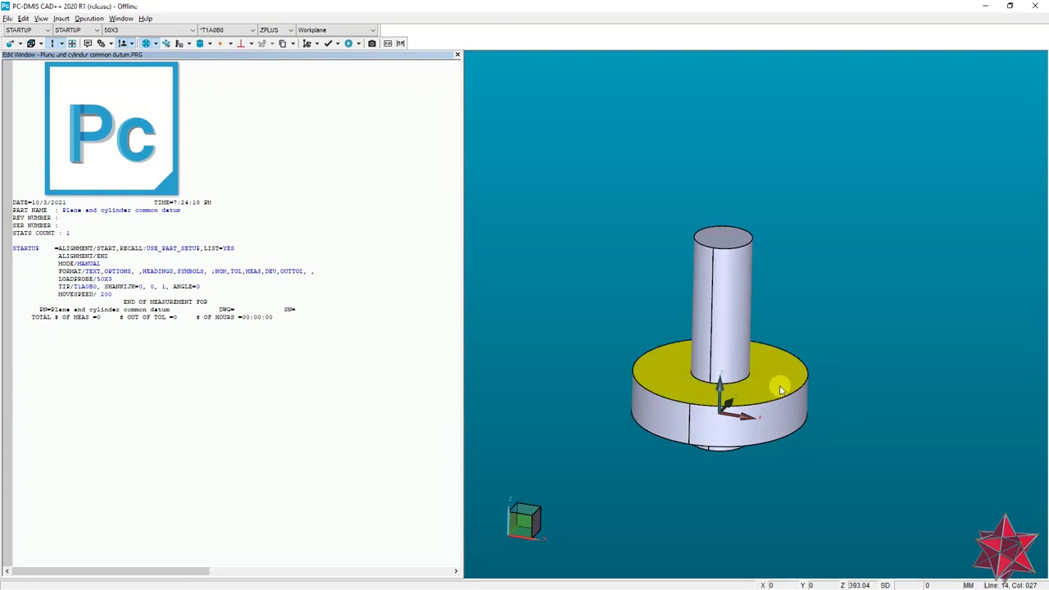
left_click(781, 390, "shift")
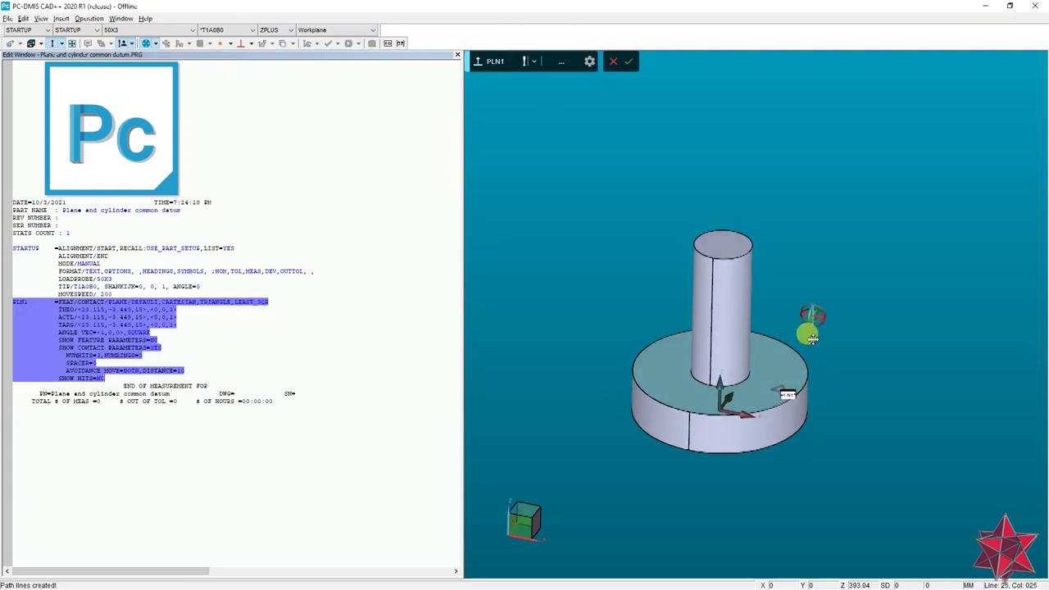
left_click(534, 62)
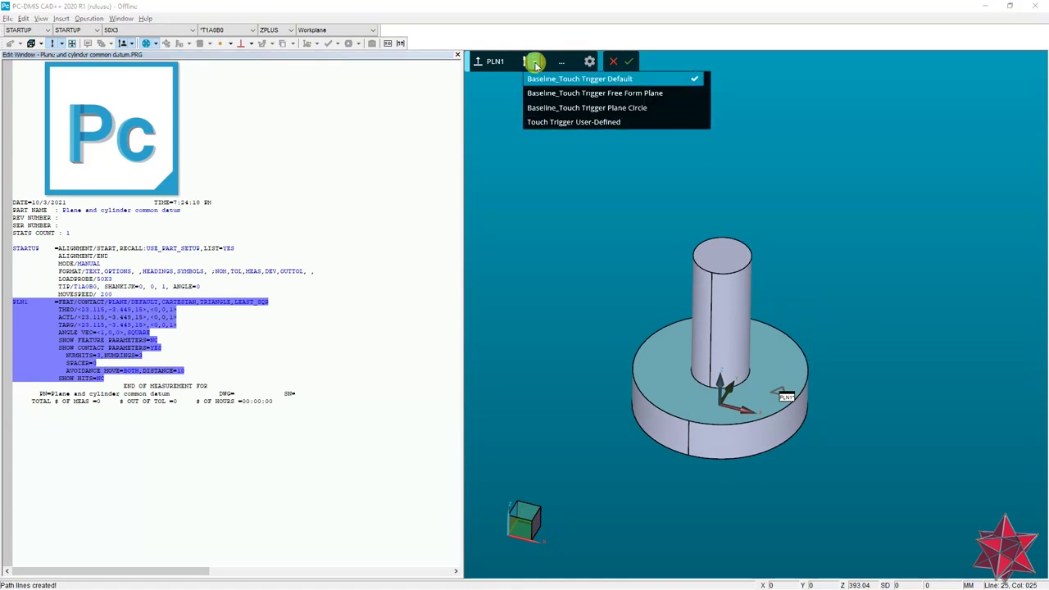
left_click(627, 110)
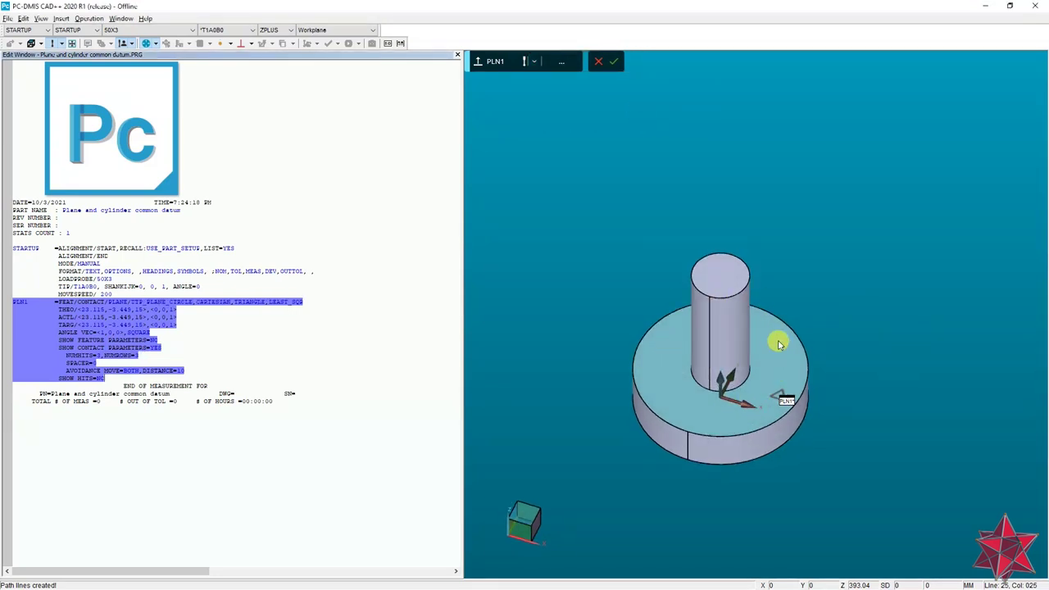
left_click(614, 64)
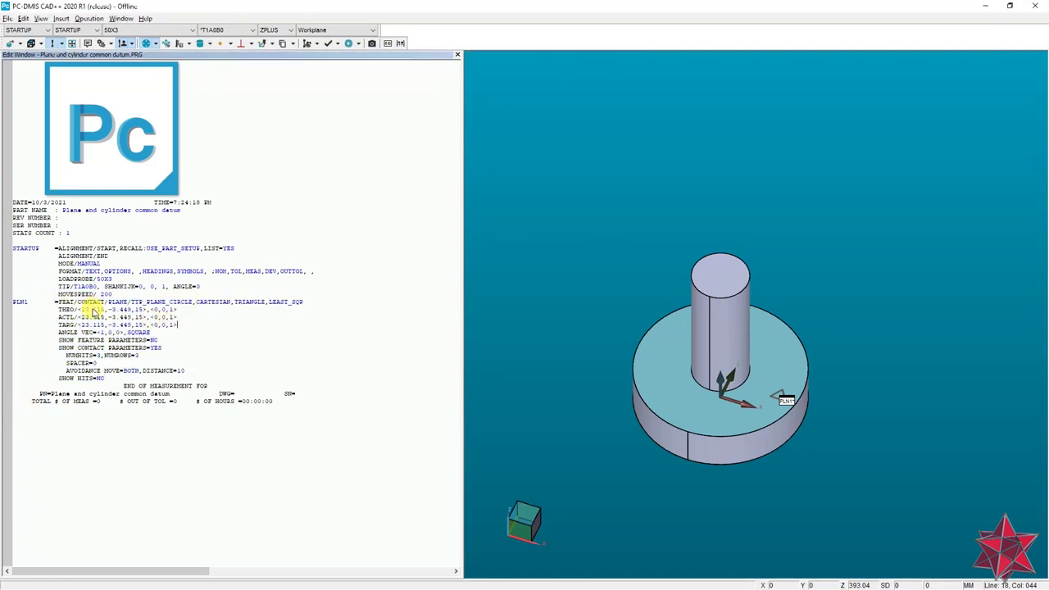
left_click(92, 309)
left_click(93, 302)
Step: Edit PLN1 with F9, setting its centre to X 0, Y 0, Z 15, and view its contact strategy
key("F9")
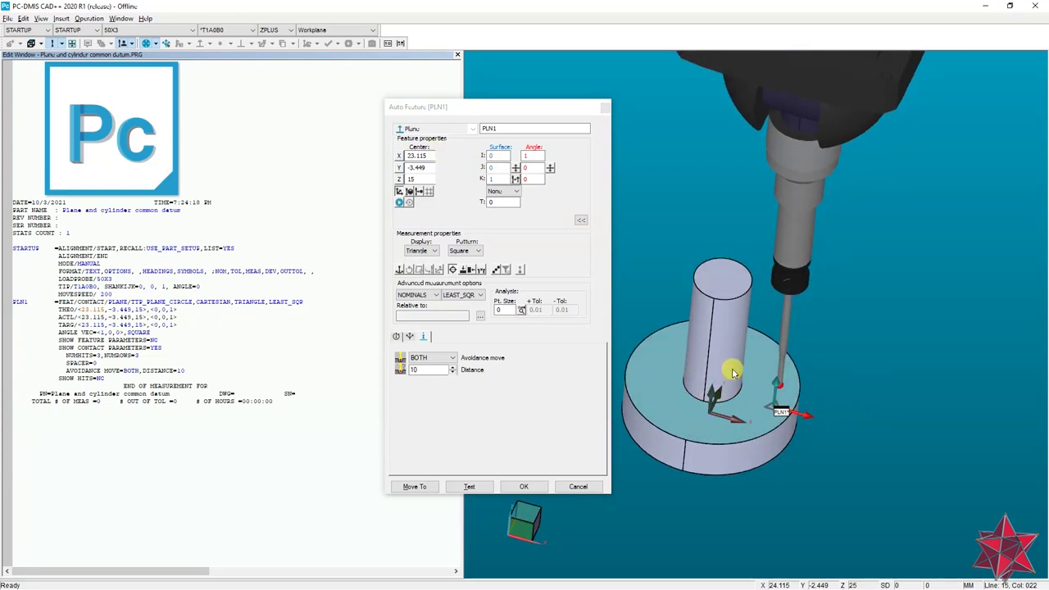
double_click(427, 156)
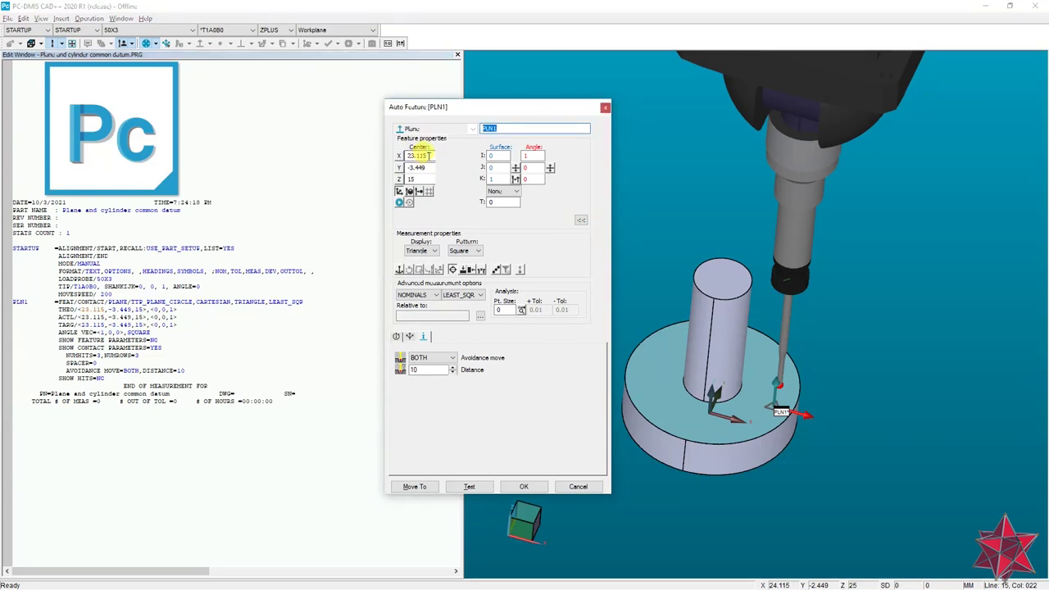
type("0")
key("Tab")
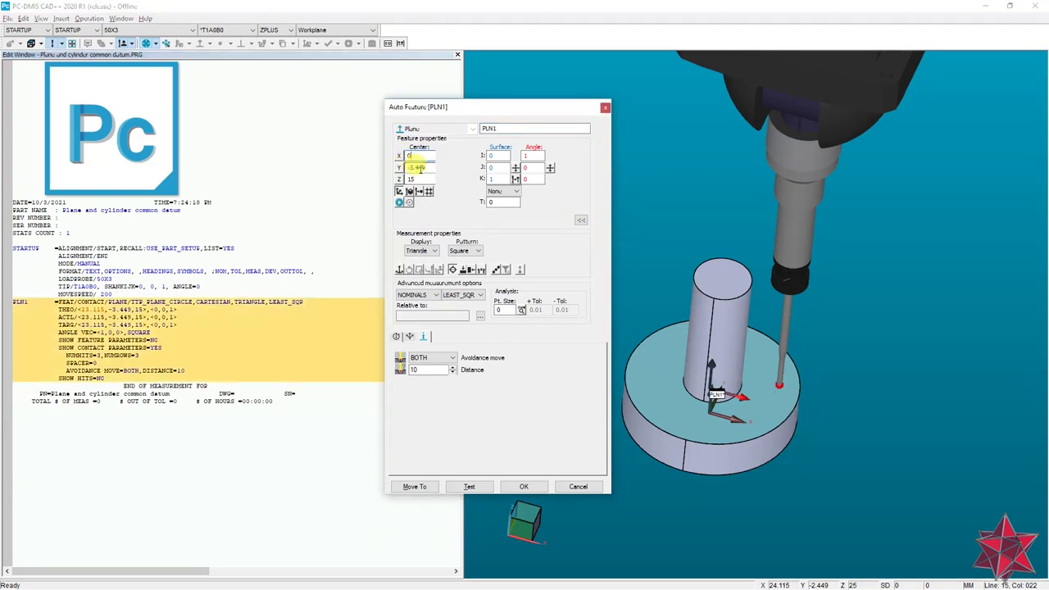
type("0")
left_click(418, 156)
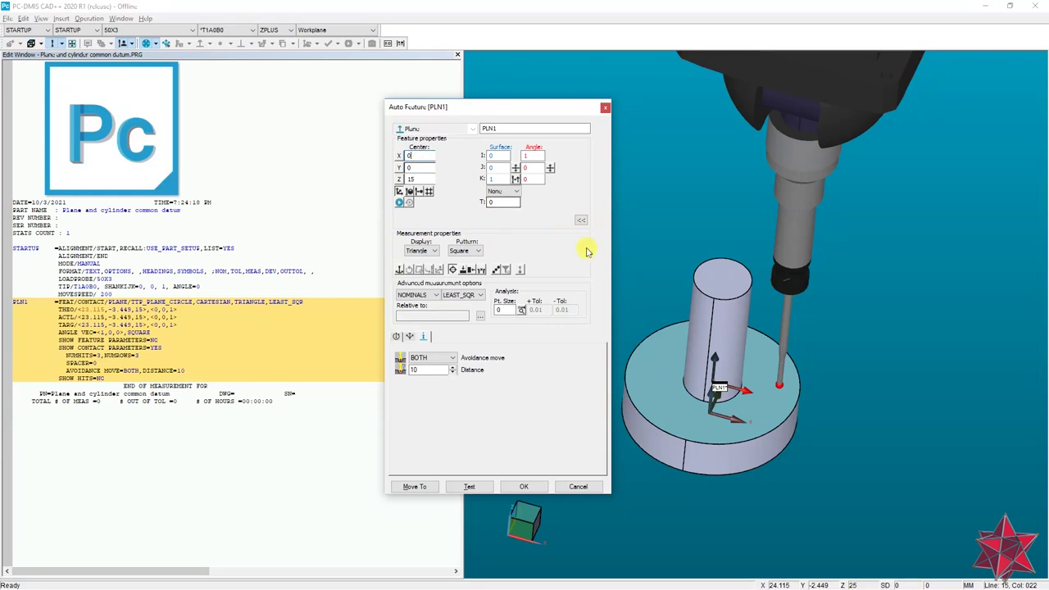
right_click_drag(745, 299, 755, 353, "ctrl")
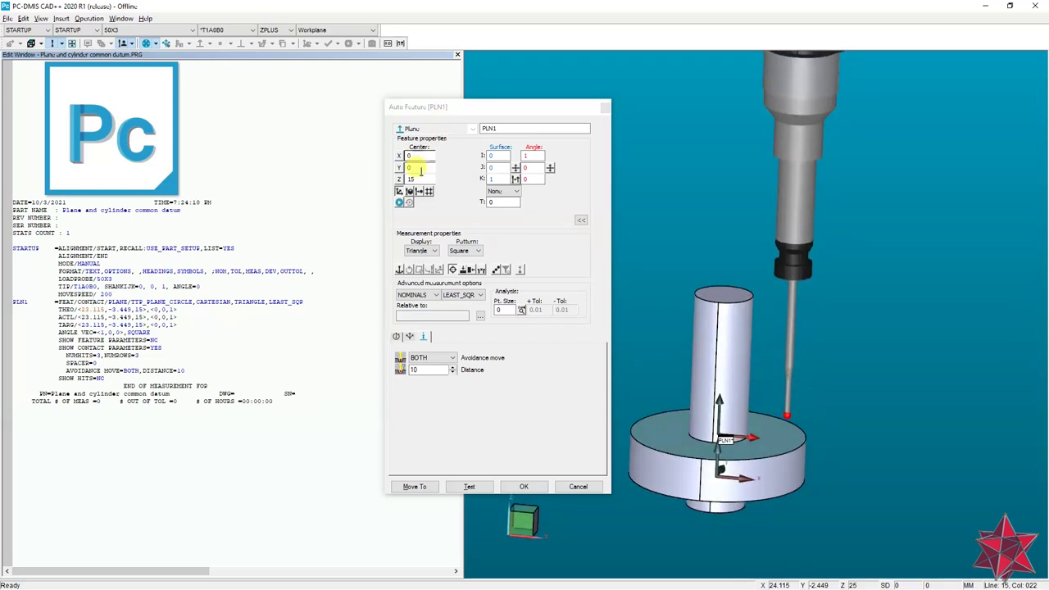
right_click_drag(722, 402, 689, 410, "ctrl")
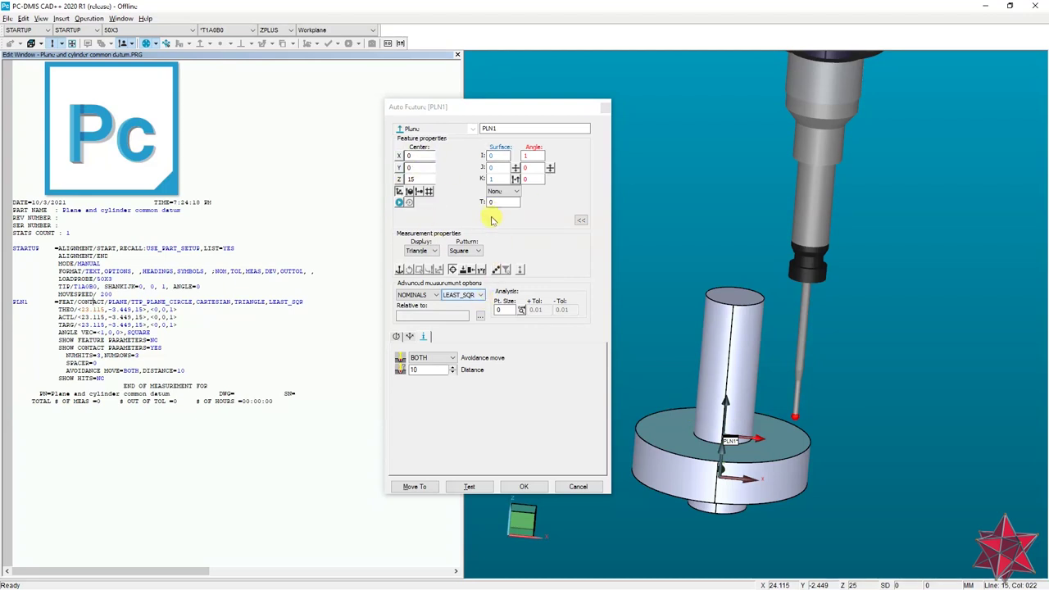
left_click(409, 337)
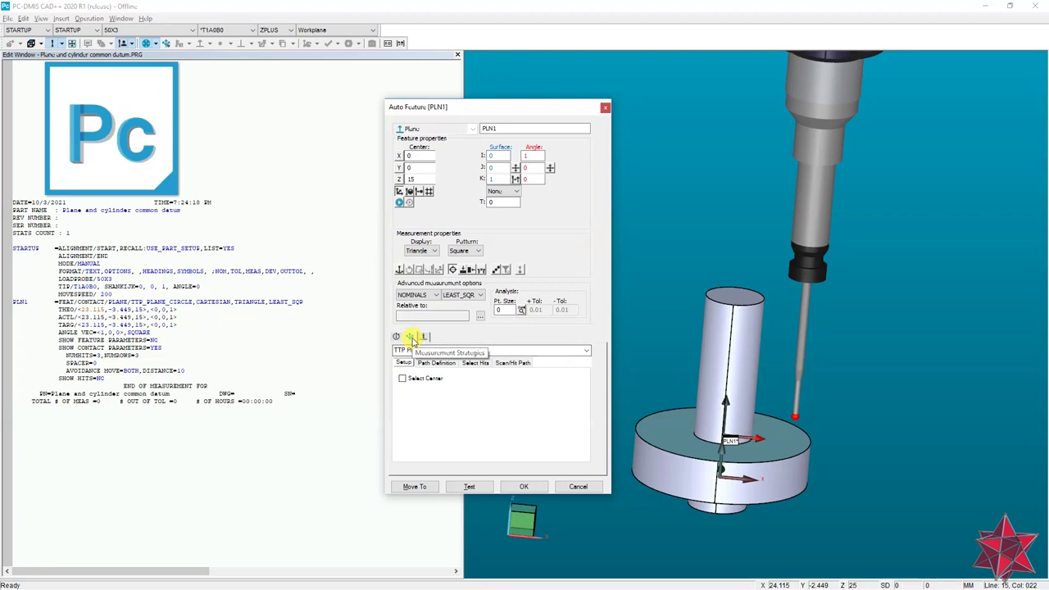
Step: Set PLN1's ring path to a 40 first diameter with path density 0.040
left_click(436, 366)
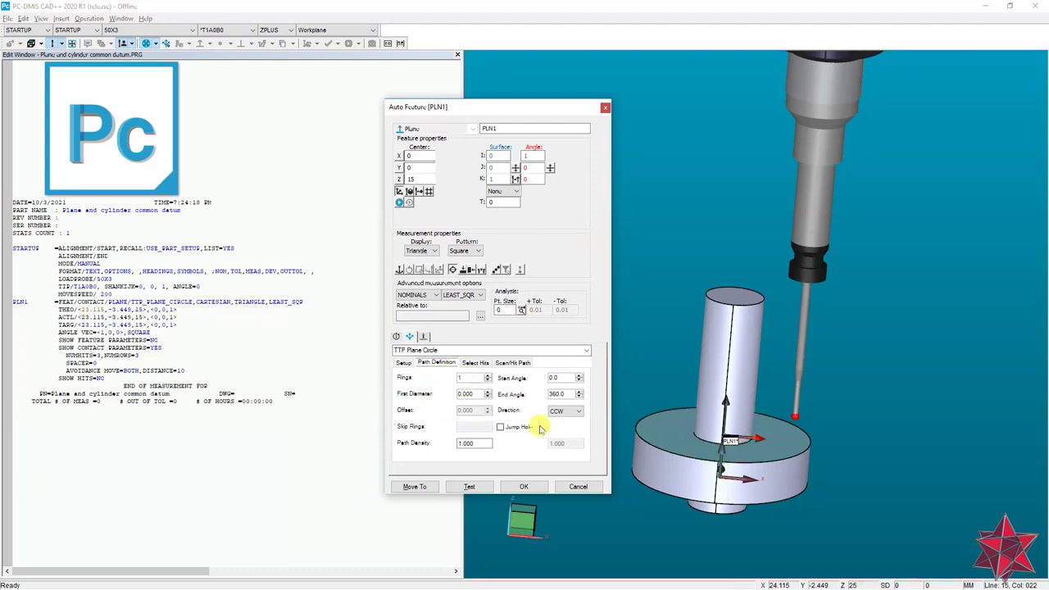
double_click(472, 395)
type("40")
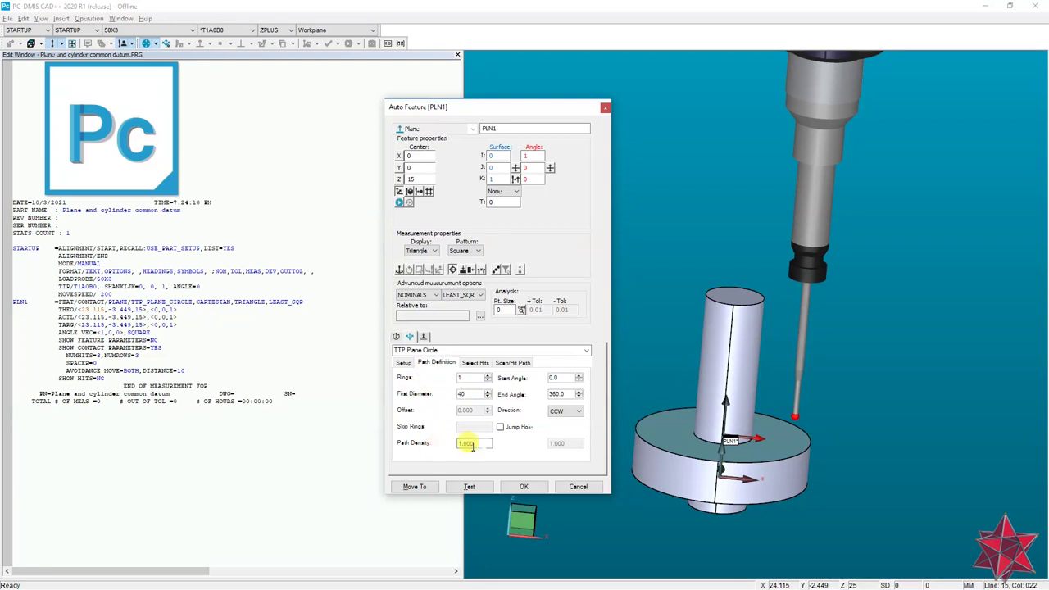
key("Tab")
scroll(793, 479, "up", 2)
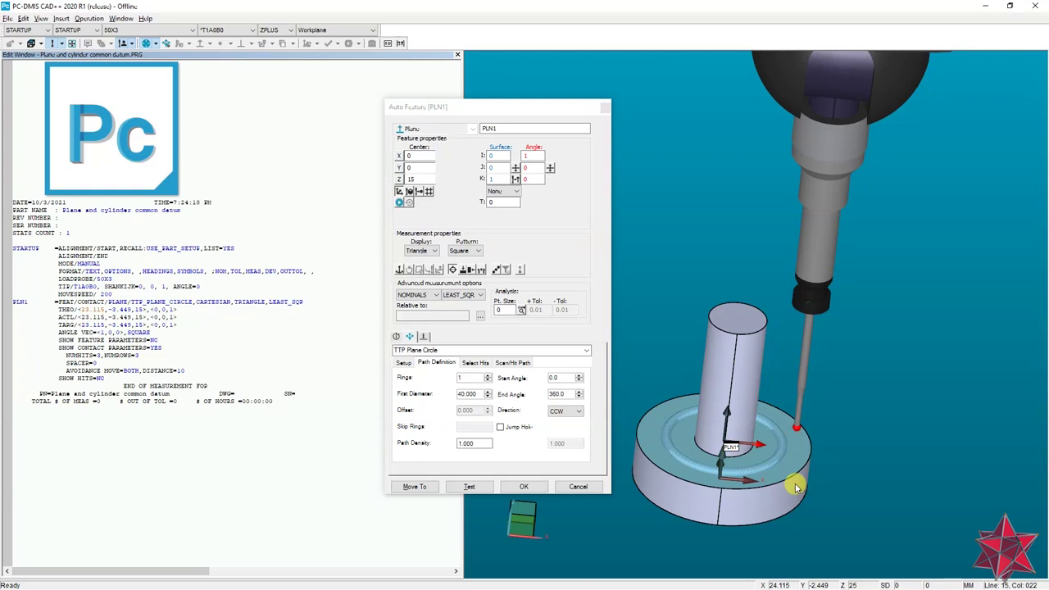
scroll(838, 518, "up", 1)
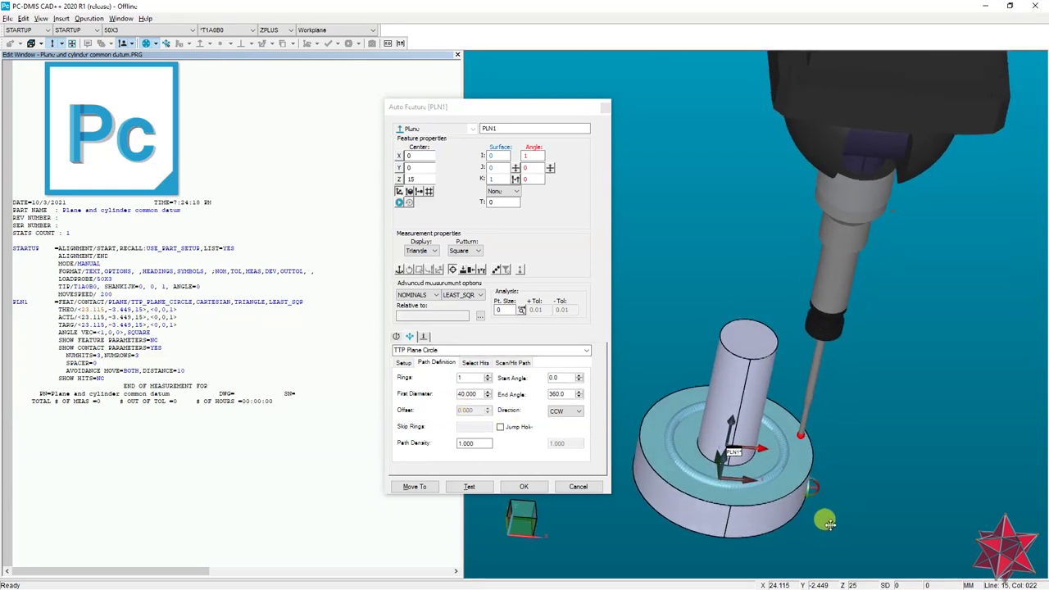
double_click(467, 443)
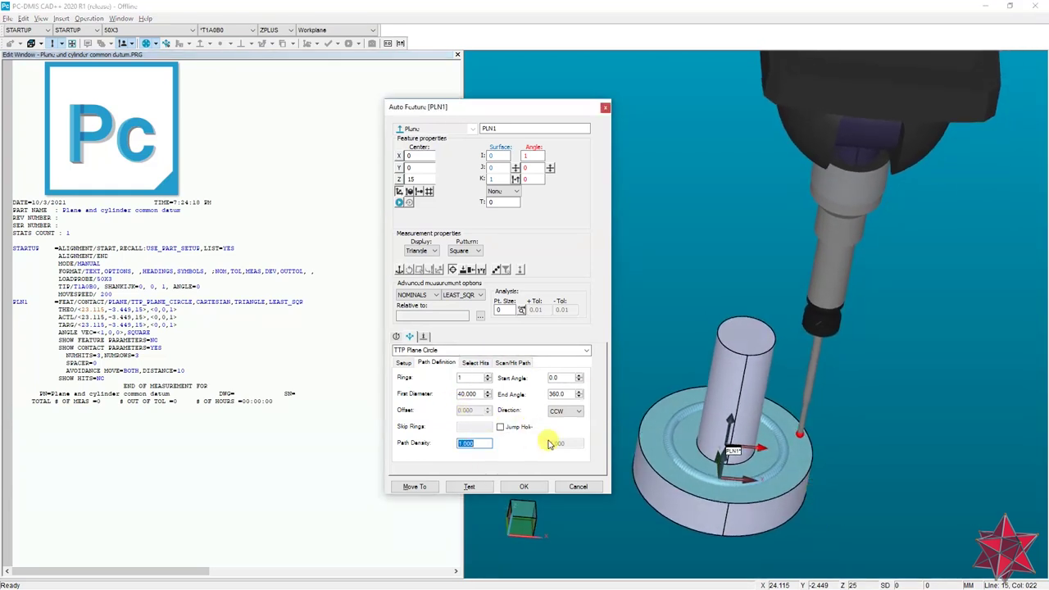
type("0")
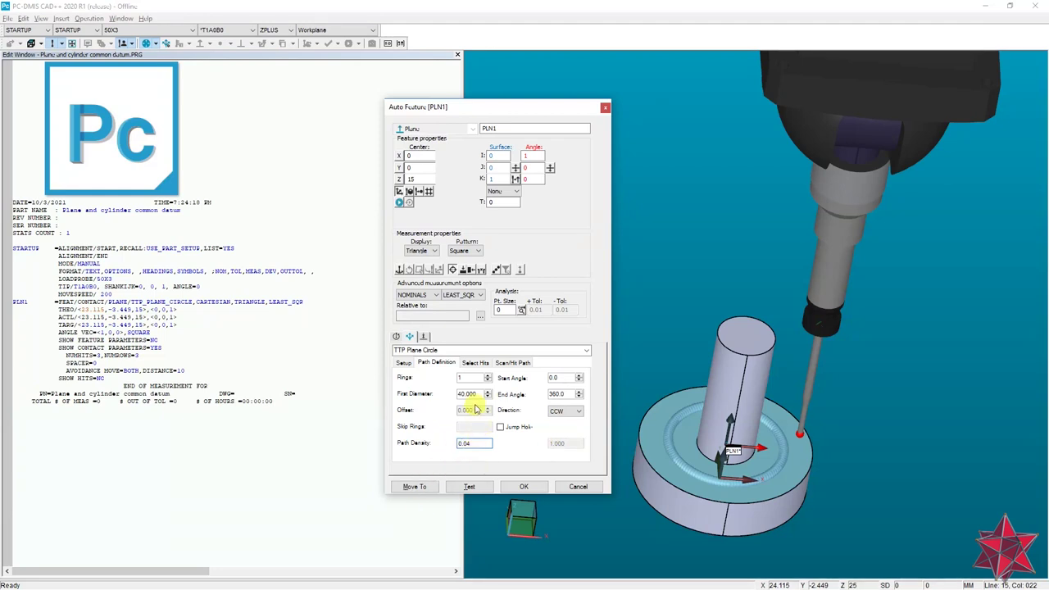
mouse_move(788, 438)
left_mouse_down()
mouse_move(745, 473)
mouse_move(752, 498)
mouse_move(827, 481)
mouse_move(754, 440)
mouse_move(774, 440)
mouse_move(722, 432)
mouse_move(590, 301)
left_mouse_up()
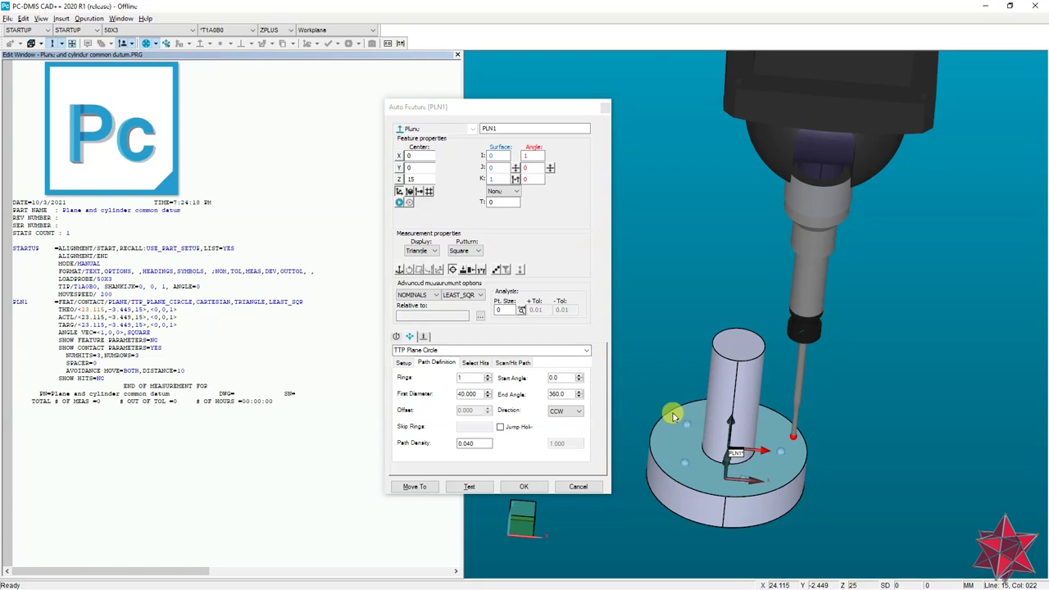